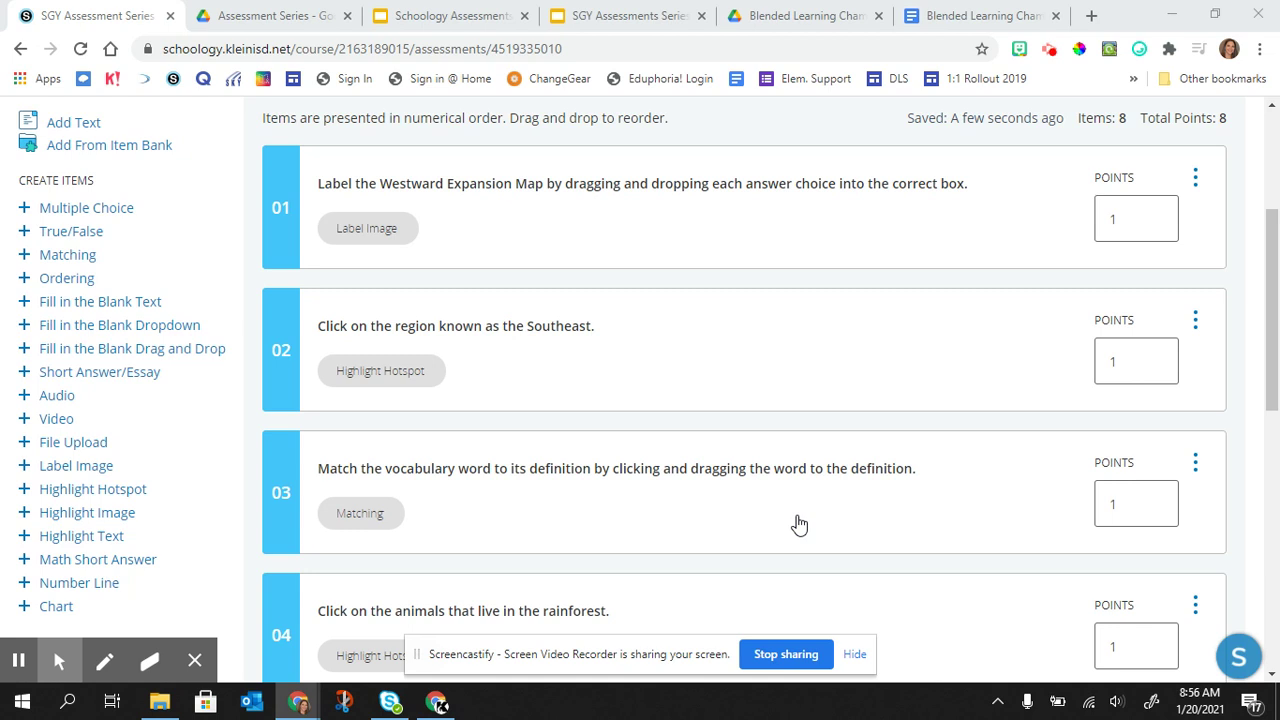
- Add a Fill in the Blank Text question (item 09) and start editing its text
{"action": "left_click", "coordinate": [113, 304]}
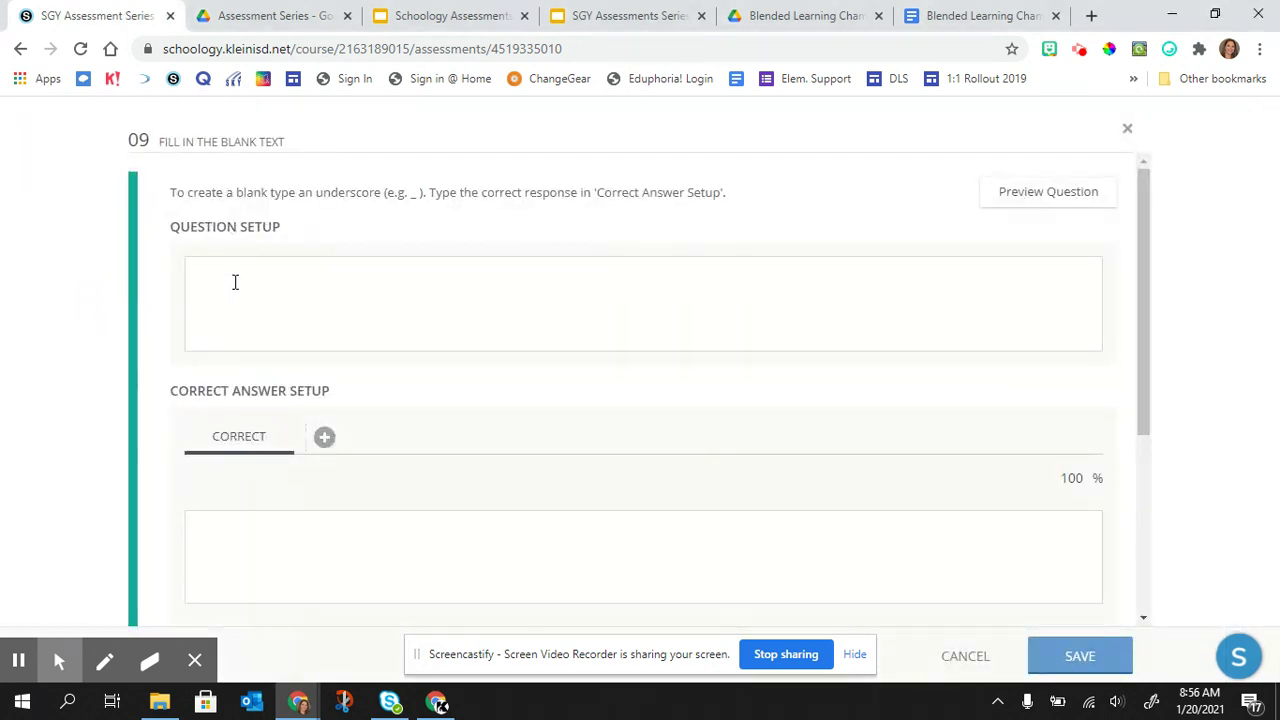
{"action": "left_click", "coordinate": [235, 282]}
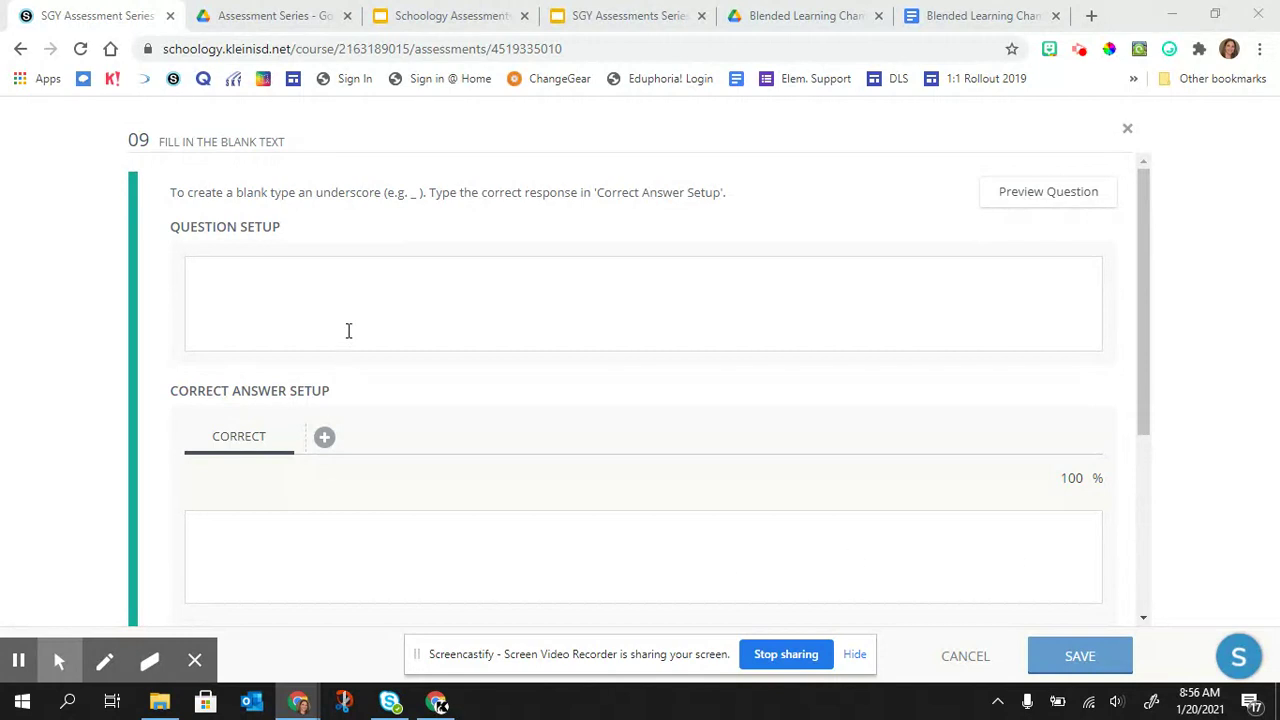
- Paste the capitalise-first-and-last-name instructions and word-bank teacher note, then start a new line
{"action": "left_click", "coordinate": [366, 287]}
{"action": "left_click", "coordinate": [366, 287]}
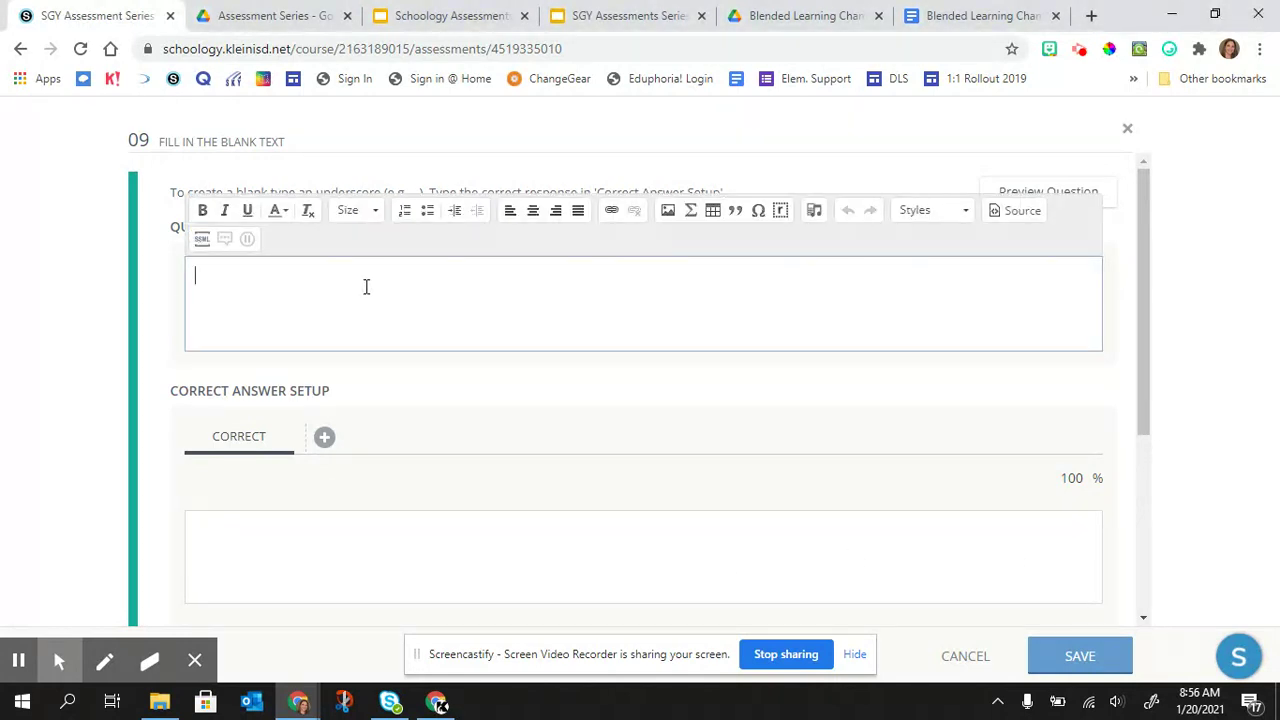
{"action": "type", "text": "Type the first and last name of the person in the blank. Make sure to captialize the first and last name. **TEACHER NOTE: If you feel like you need a word bank, you can add one here."}
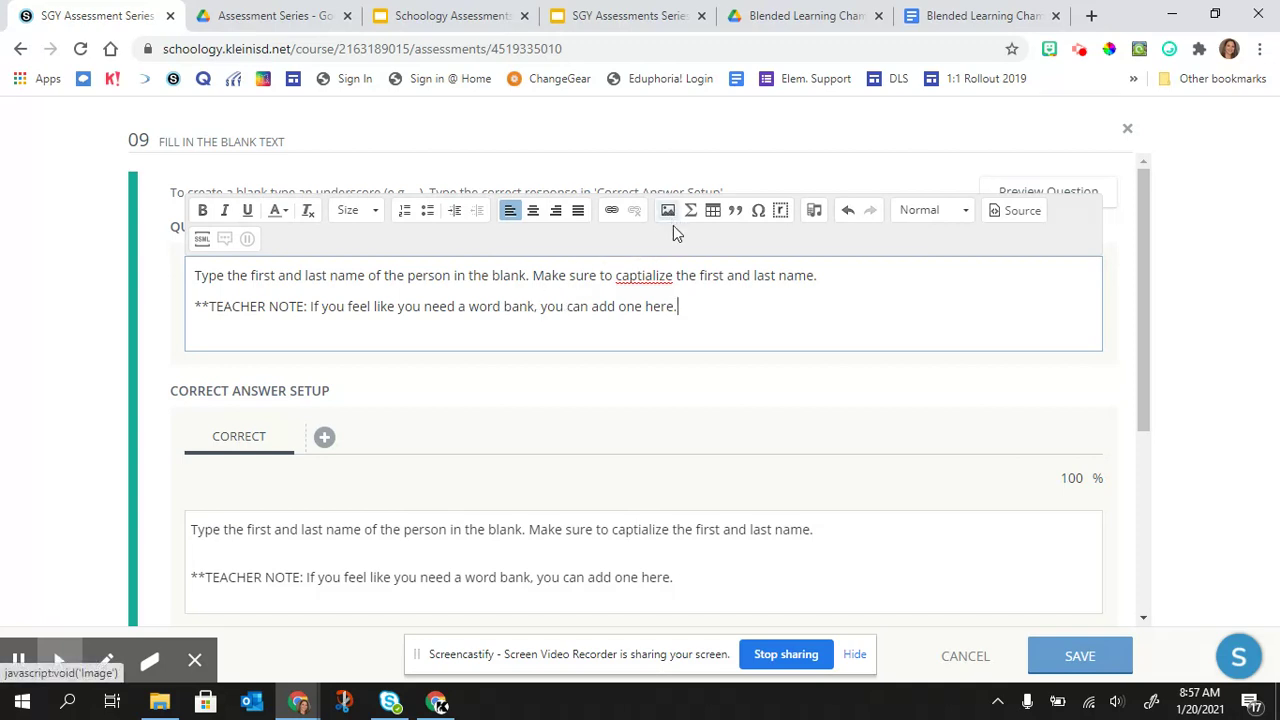
{"action": "key", "text": "Return"}
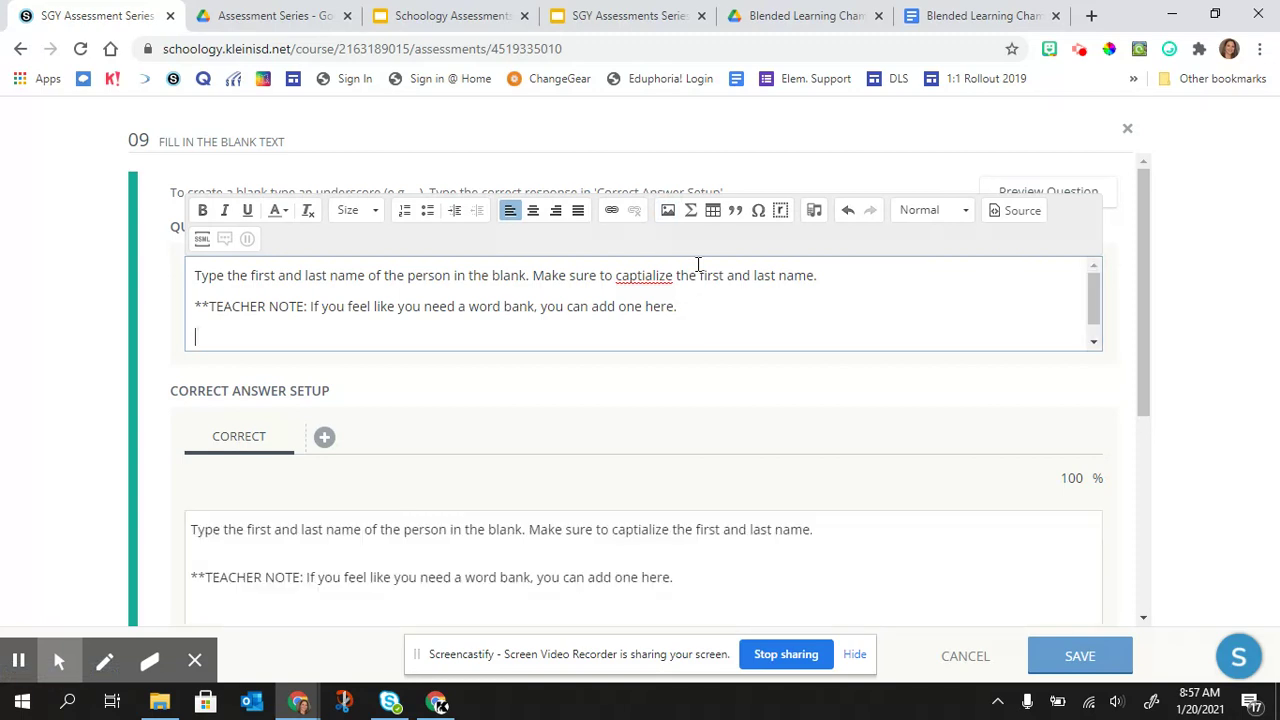
- Add blank 1 with the 16th POTUS clue ending 'he was assassinated after the war.'
{"action": "type", "text": "_"}
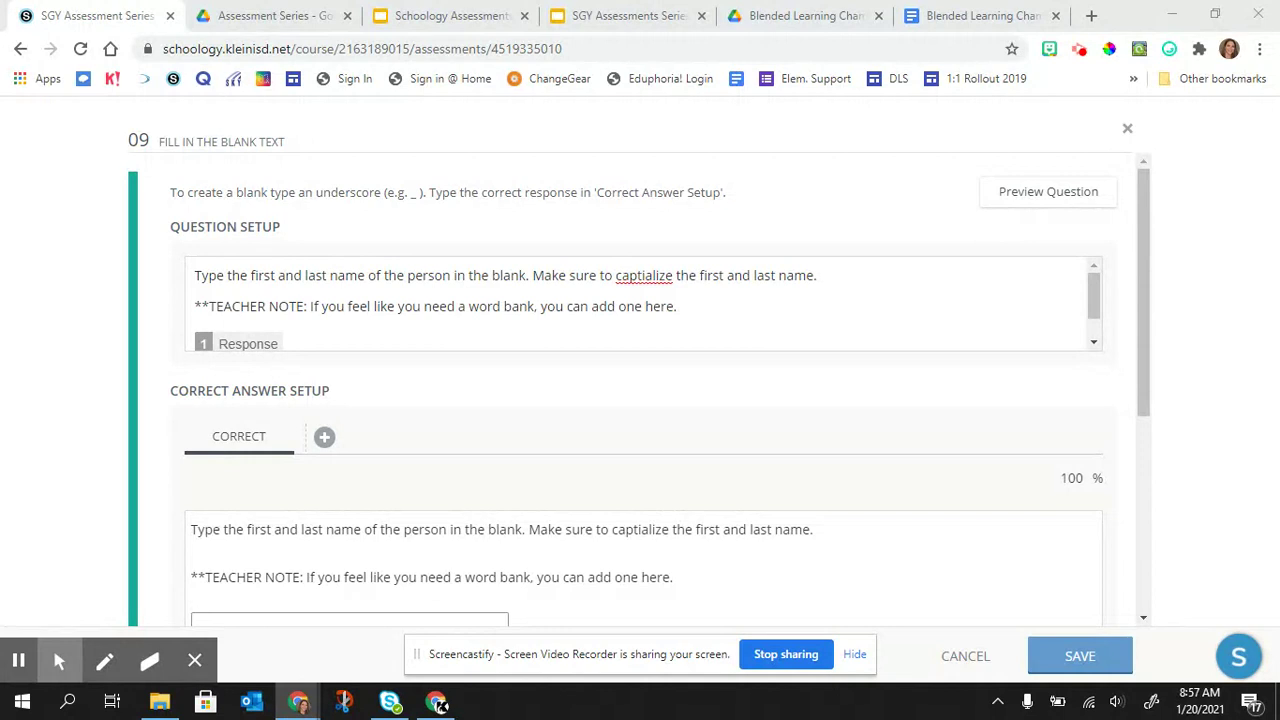
{"action": "left_click", "coordinate": [354, 339]}
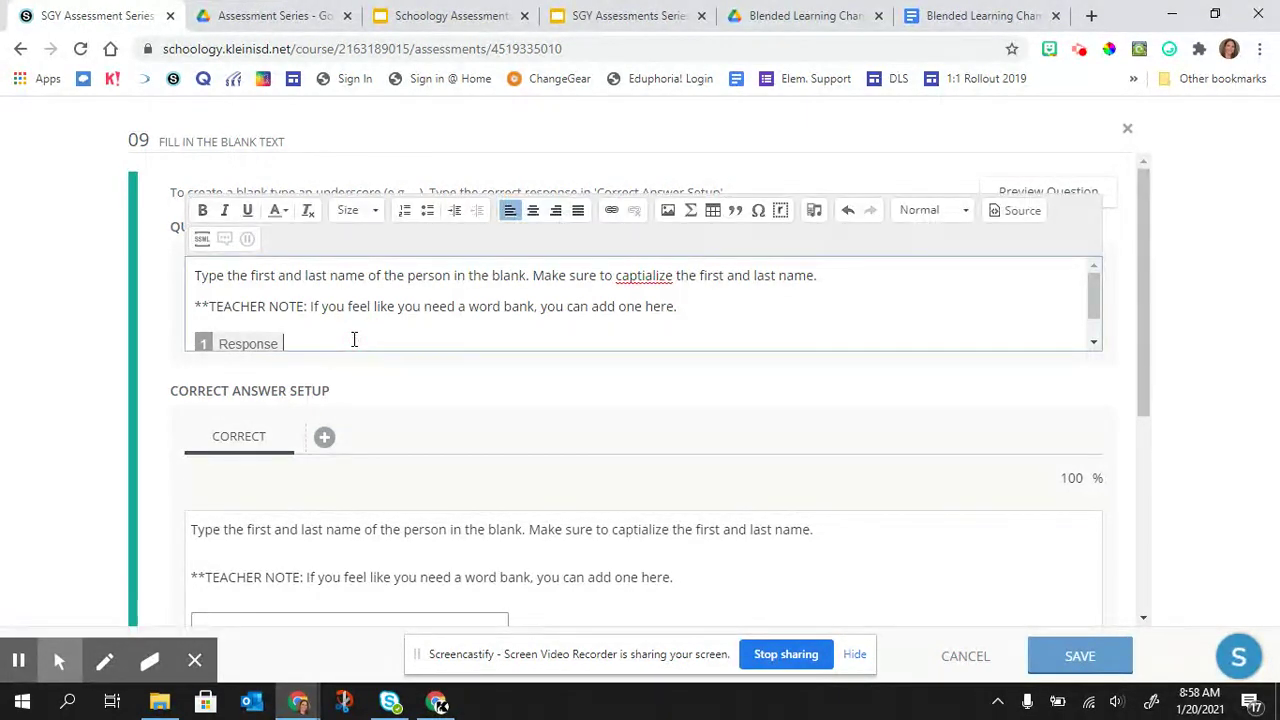
{"action": "type", "text": "was the 16 POTUS; kept the country together during the Civil War. Supported the Emancipation Proclamation and gave the Gettysburg Address; he was assassinated"}
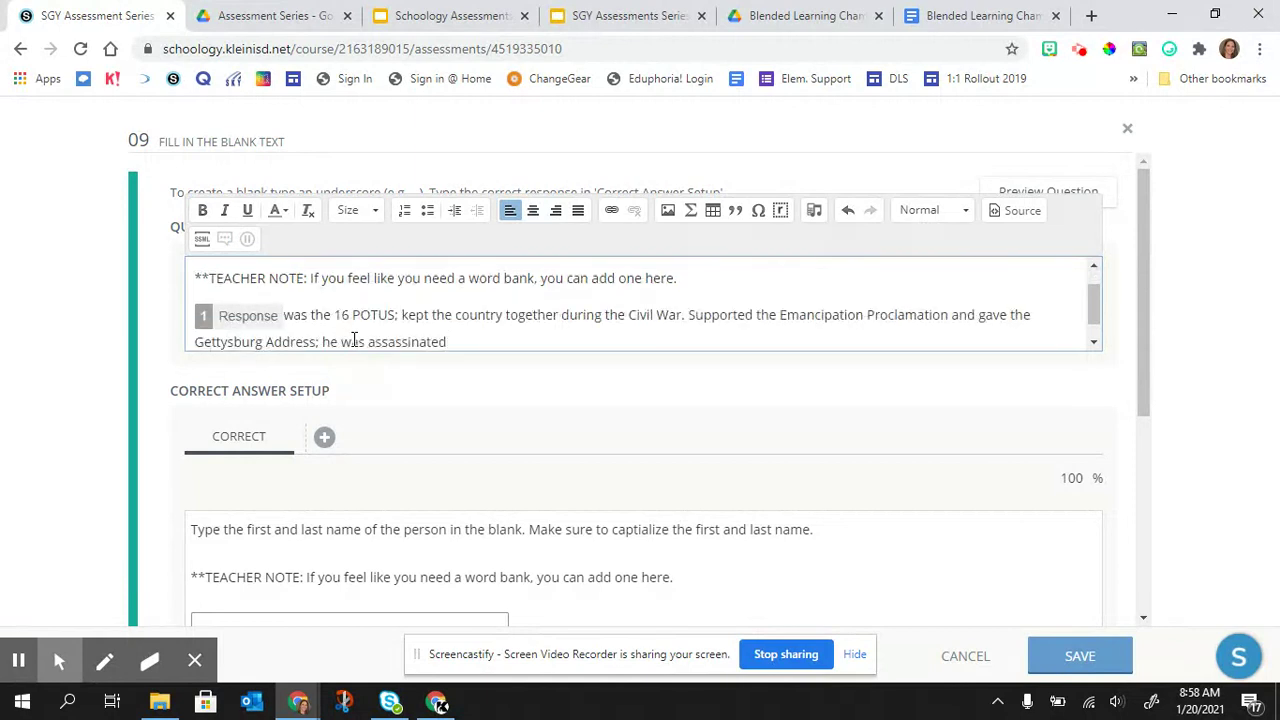
{"action": "type", "text": "afte"}
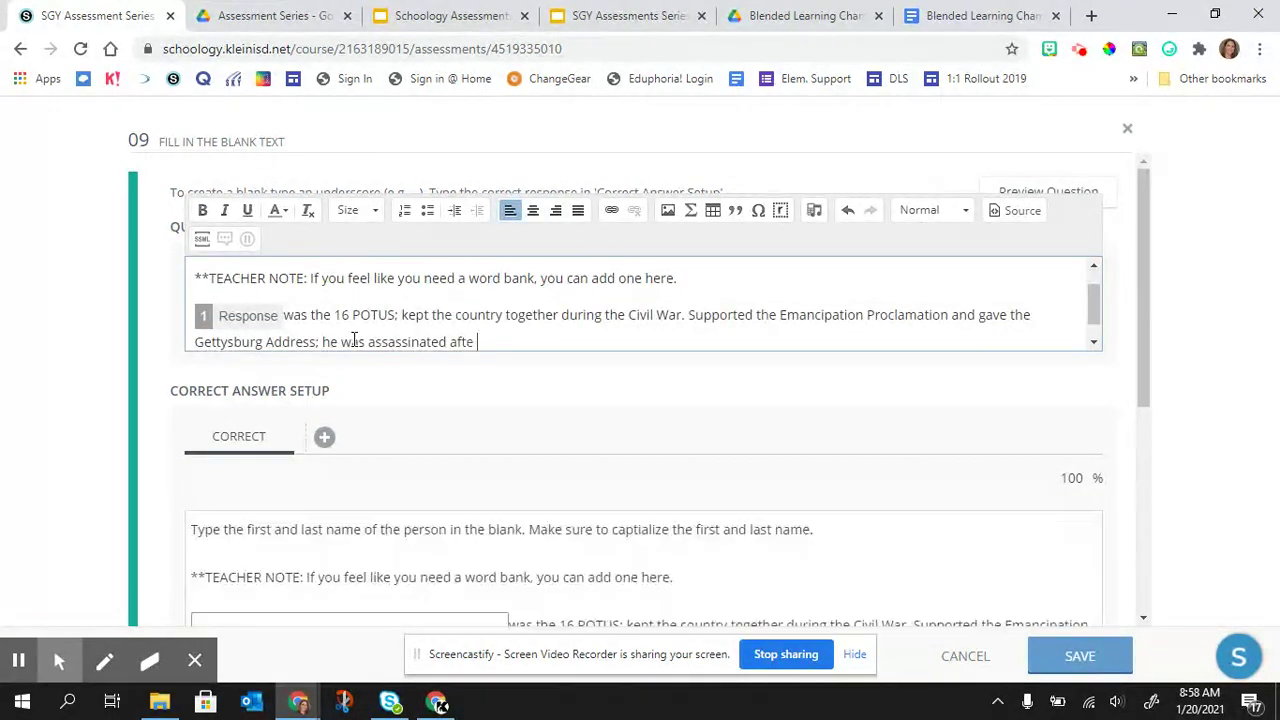
{"action": "type", "text": " thte"}
{"action": "key", "text": "BackSpace"}
{"action": "key", "text": "BackSpace"}
{"action": "key", "text": "BackSpace"}
{"action": "key", "text": "BackSpace"}
{"action": "key", "text": "BackSpace"}
{"action": "key", "text": "BackSpace"}
{"action": "type", "text": "r the wart"}
{"action": "key", "text": "BackSpace"}
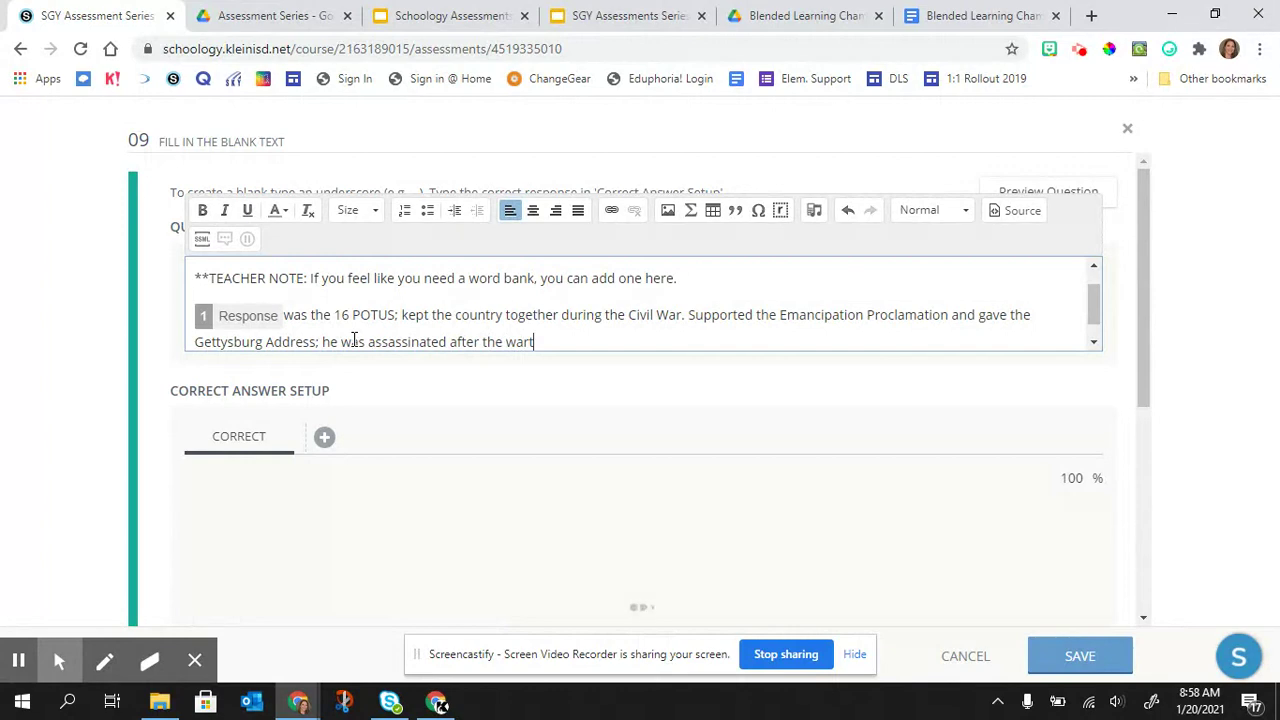
{"action": "type", "text": "."}
{"action": "key", "text": "Return"}
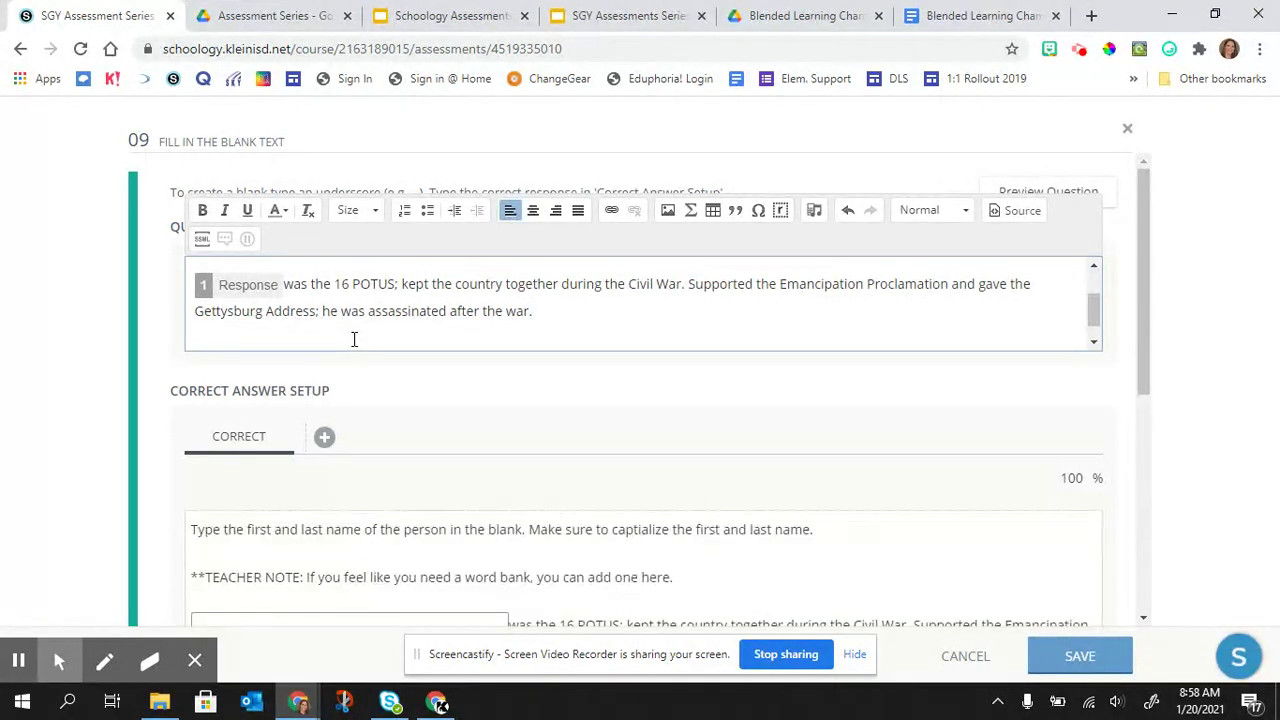
- Add blank 2 followed by the escaped-slavery abolitionist speaker clue
{"action": "type", "text": "_"}
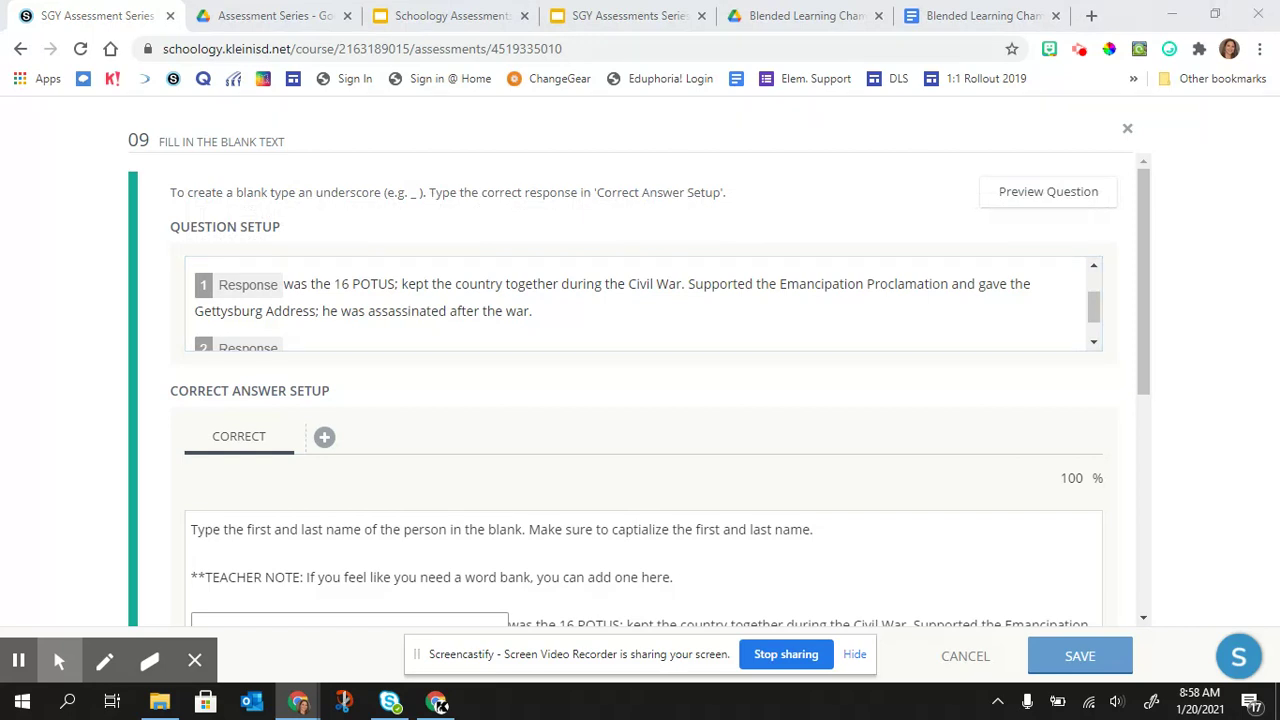
{"action": "left_click", "coordinate": [333, 336]}
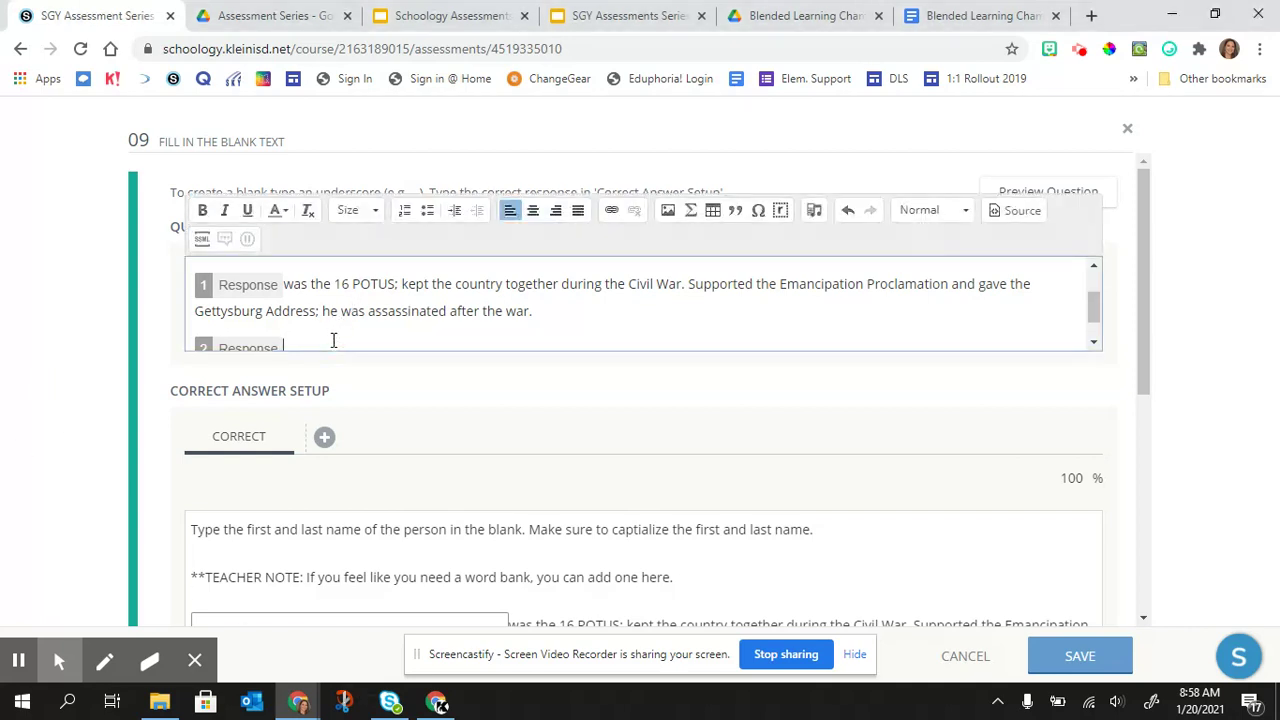
{"action": "type", "text": "escaped slavery; was a great public speaker; leader of the abolitionist movement"}
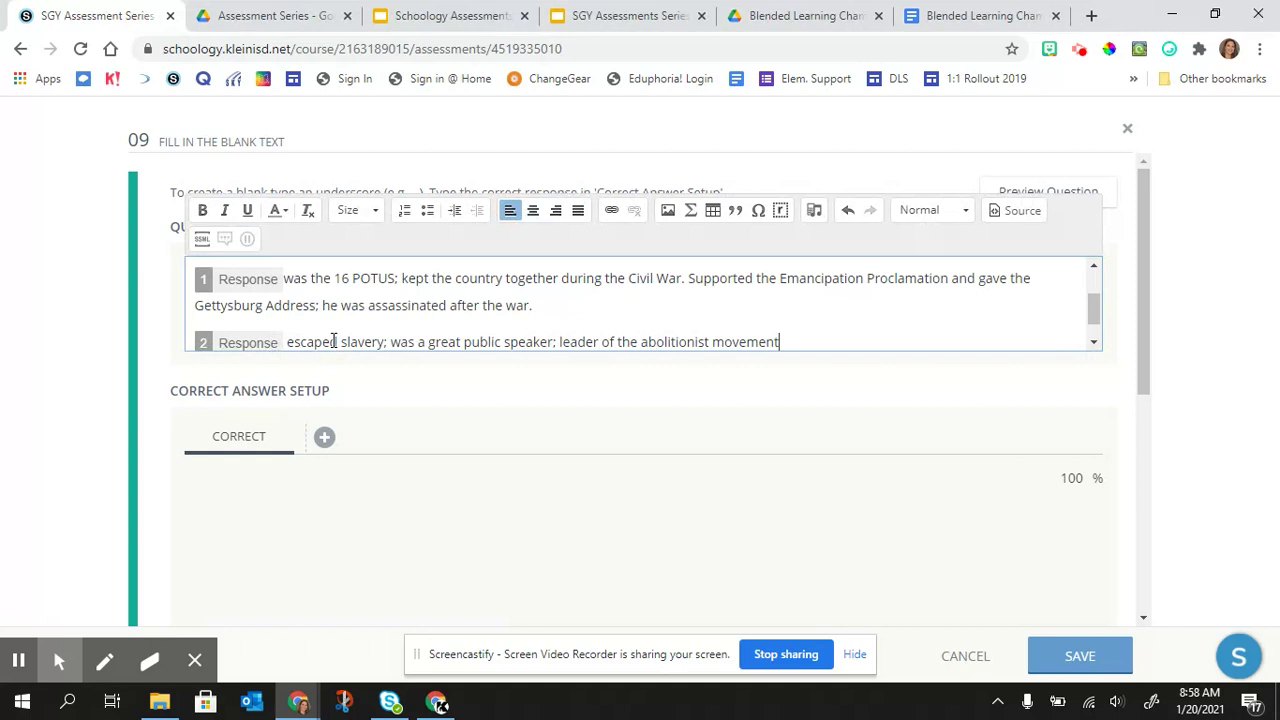
{"action": "key", "text": "Return"}
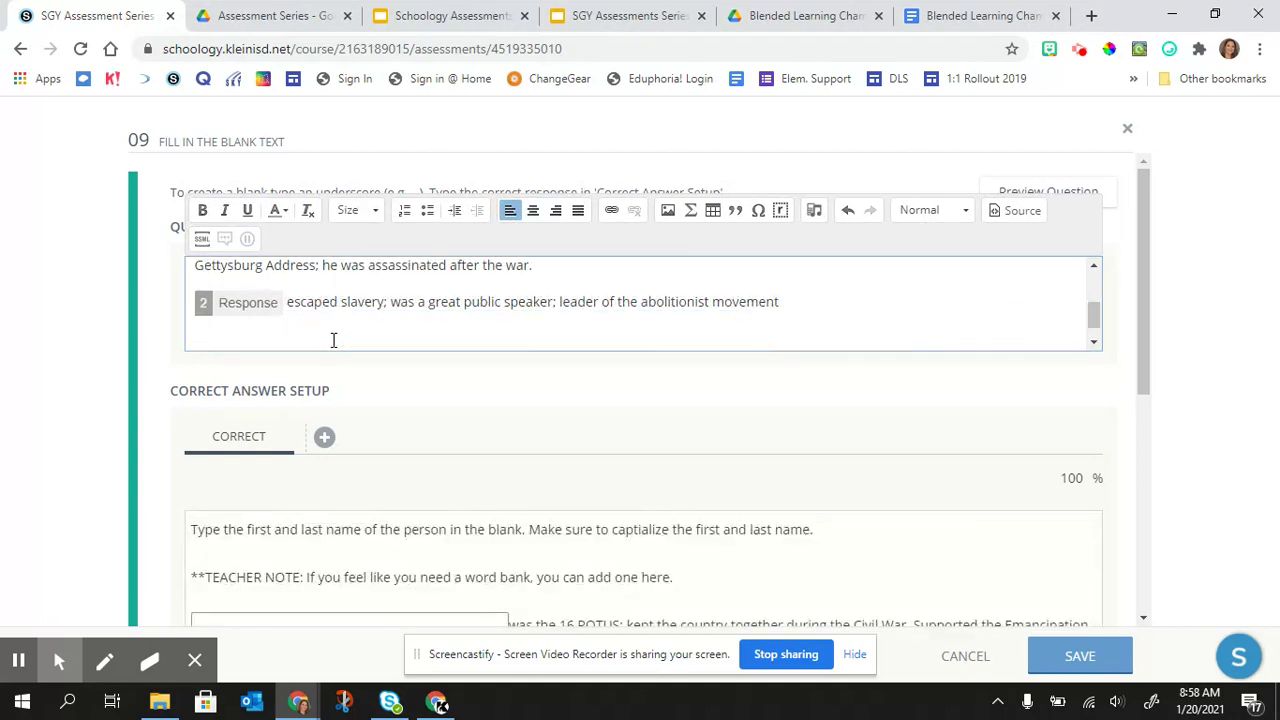
- Add blank 3 followed by the Underground Railroad leader and Union spy clue
{"action": "type", "text": "_"}
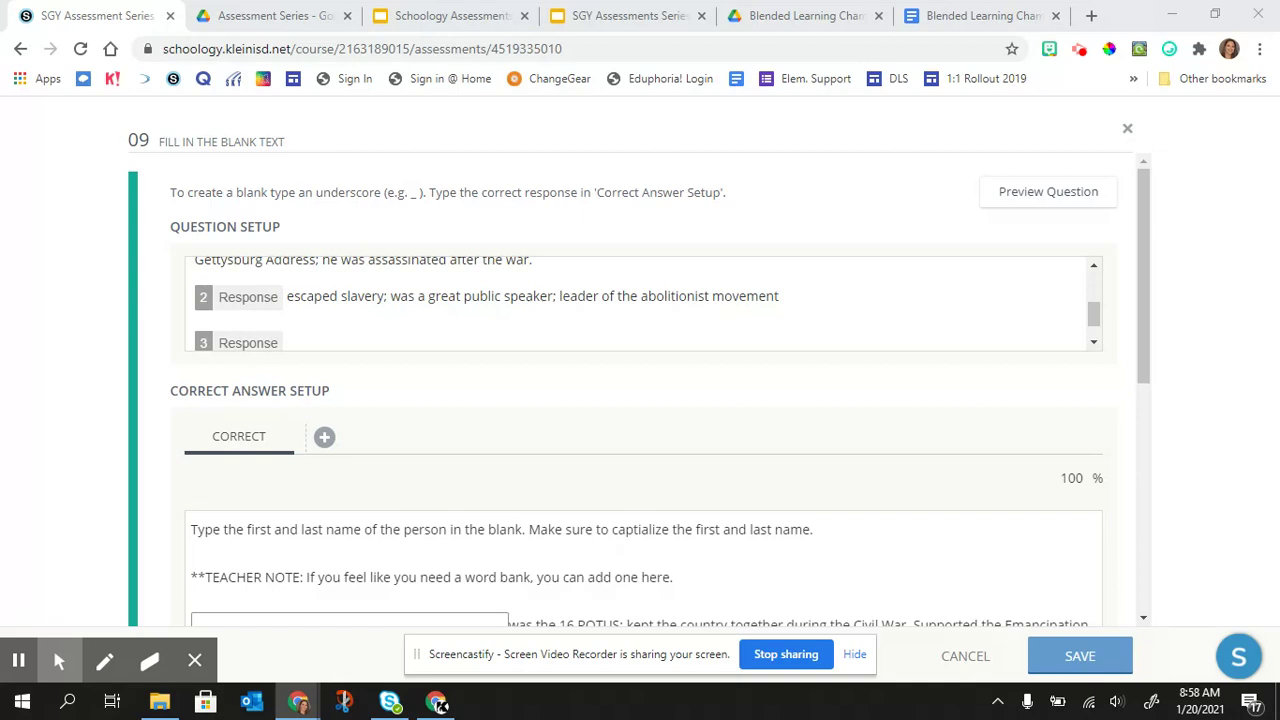
{"action": "left_click", "coordinate": [381, 342]}
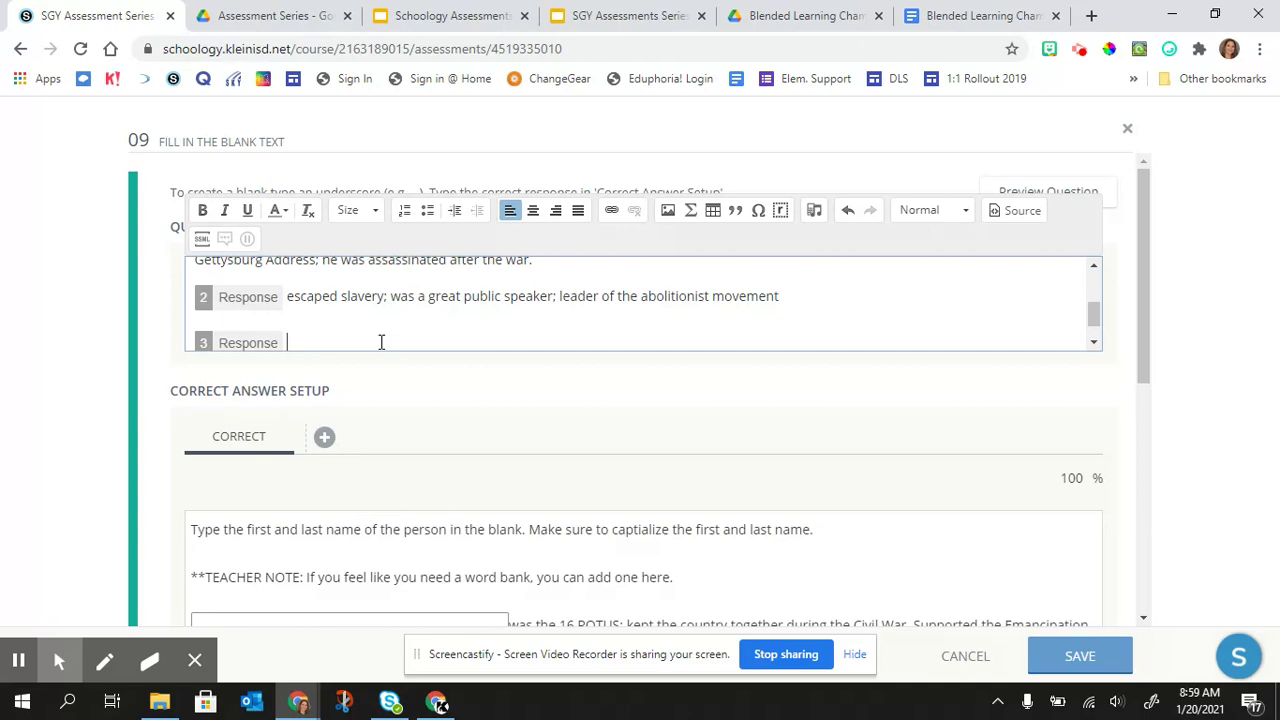
{"action": "type", "text": "was the leader of the Underground Railroad, a former slave, and a spy for the Union."}
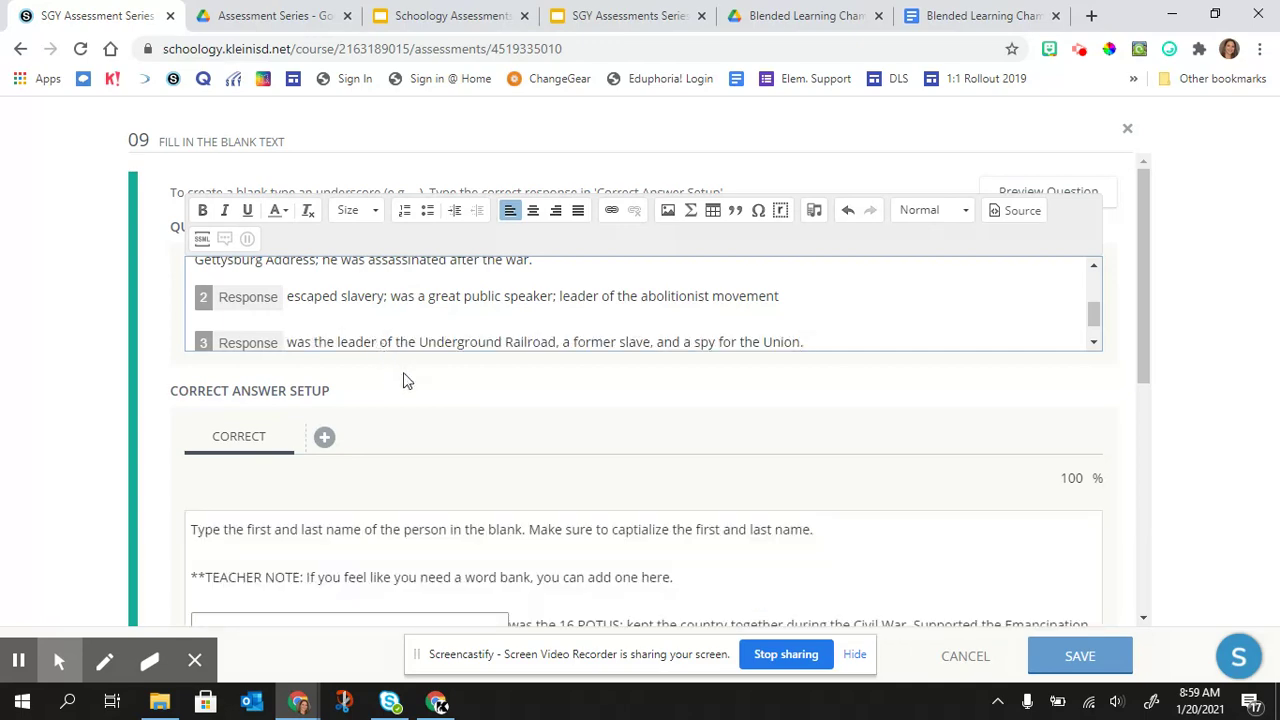
{"action": "scroll", "coordinate": [417, 418], "scroll_direction": "down", "scroll_amount": 1}
{"action": "scroll", "coordinate": [416, 415], "scroll_direction": "down", "scroll_amount": 3}
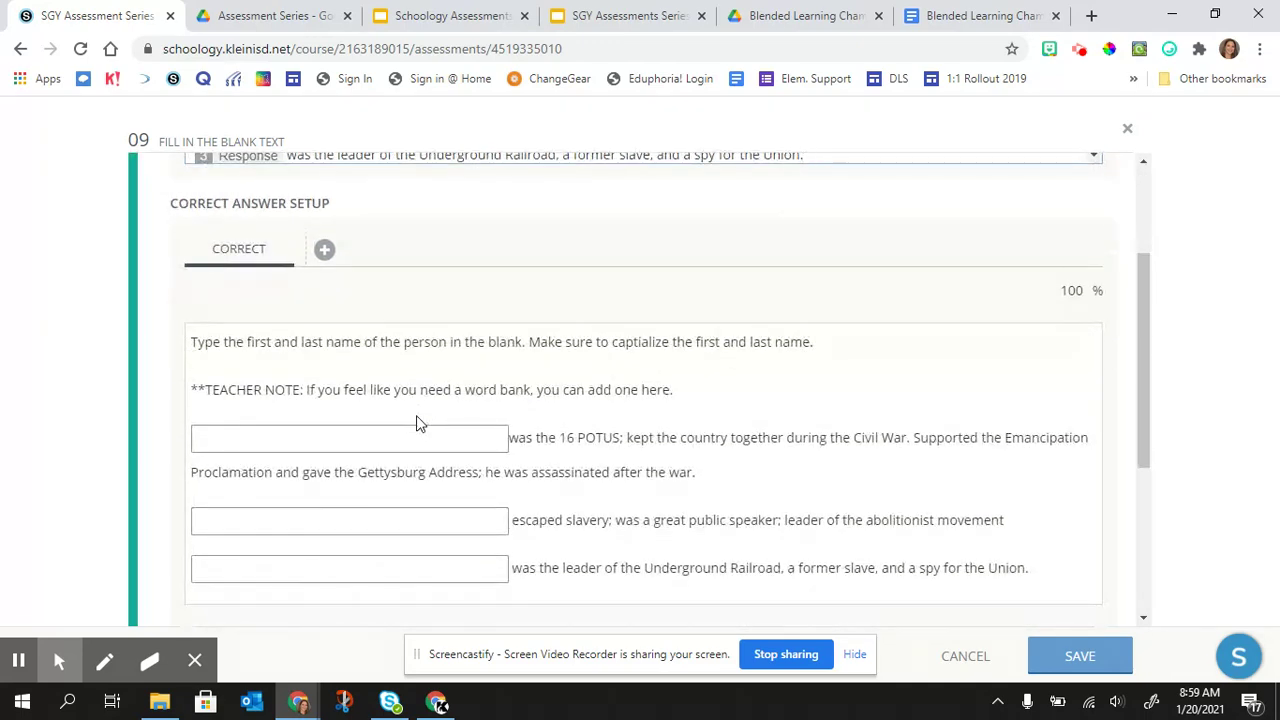
- Enter Abraham Lincoln, Frederick Douglass and Harriet Tubman as the three correct answers
{"action": "left_click", "coordinate": [251, 346]}
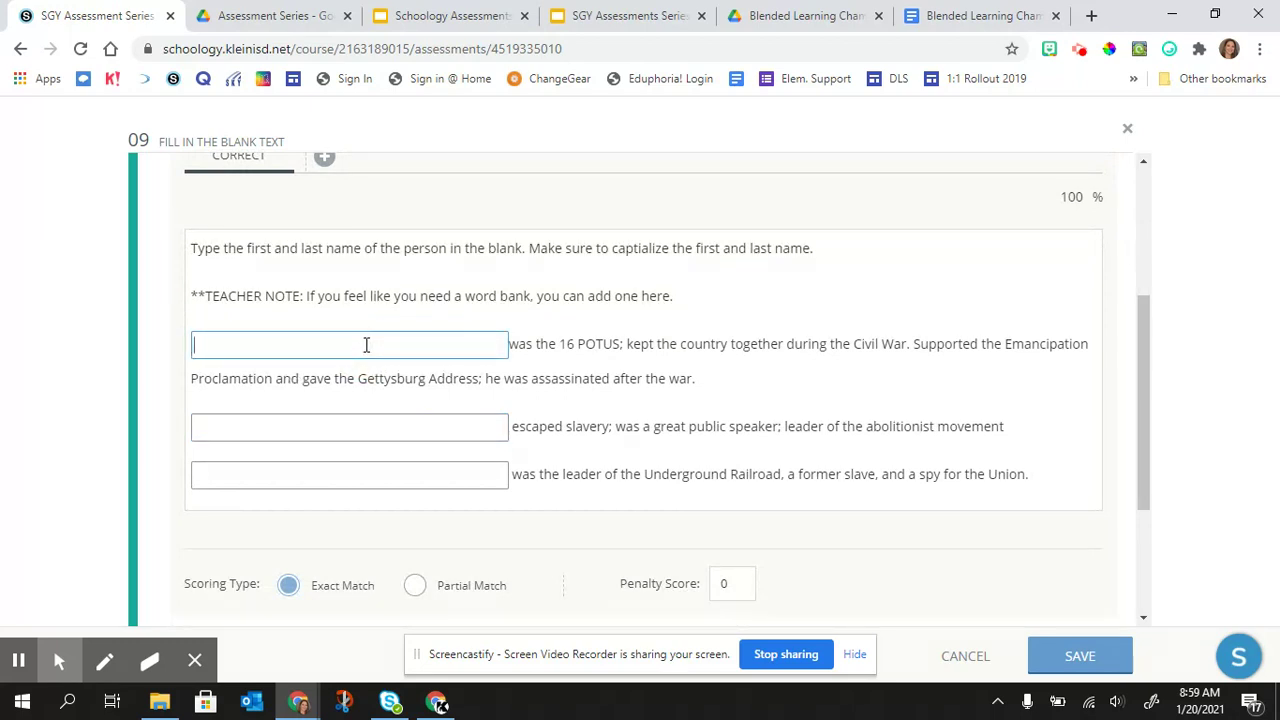
{"action": "type", "text": "Abraha"}
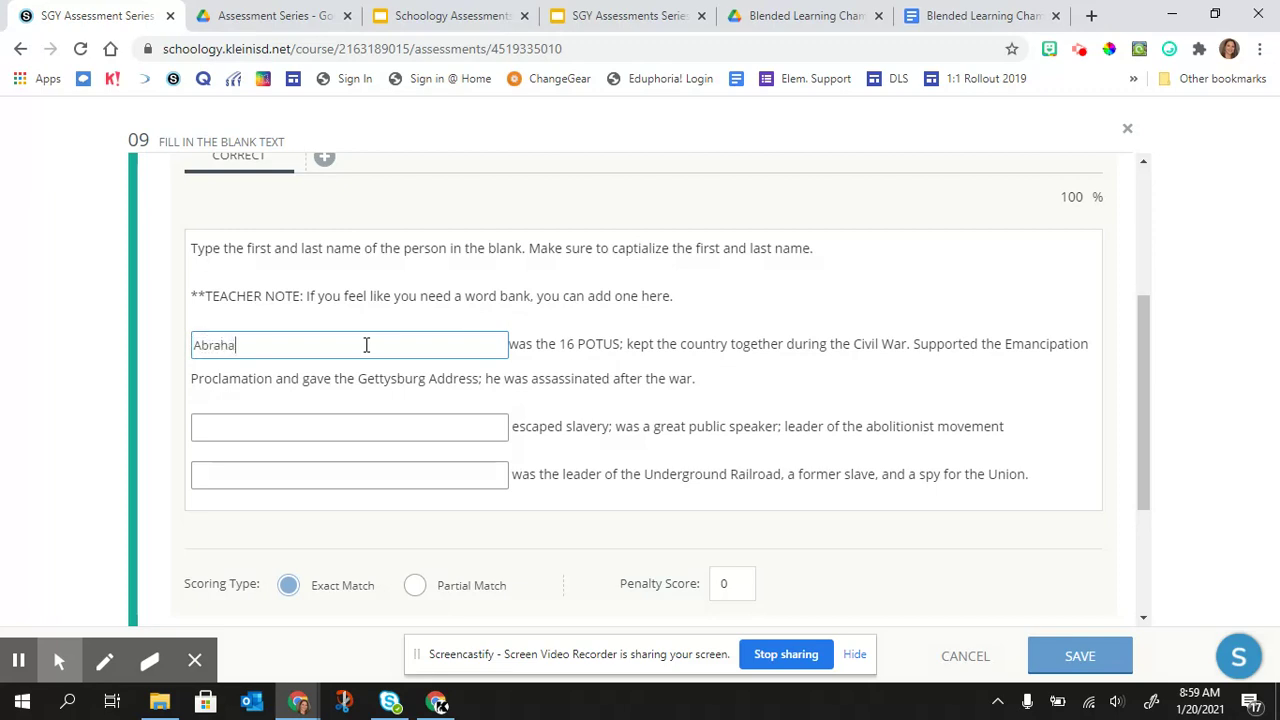
{"action": "type", "text": "m Lincoln"}
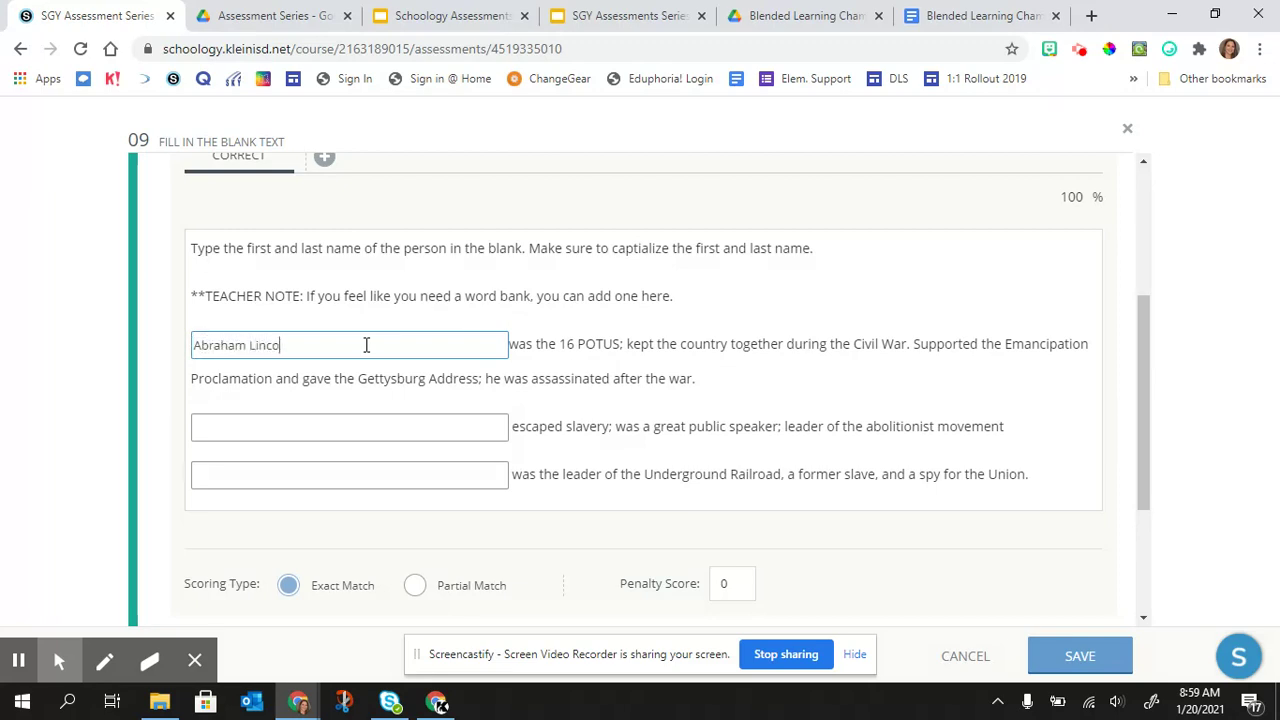
{"action": "left_click", "coordinate": [310, 431]}
{"action": "type", "text": "F"}
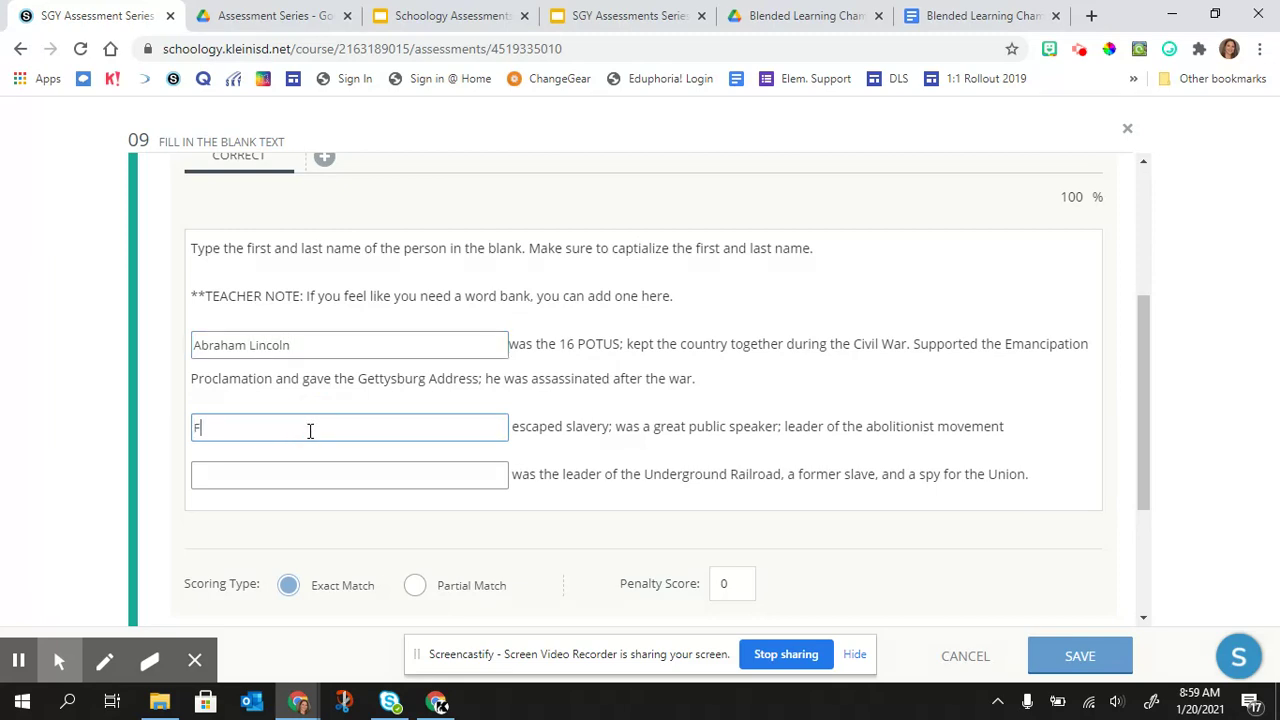
{"action": "type", "text": "rederick "}
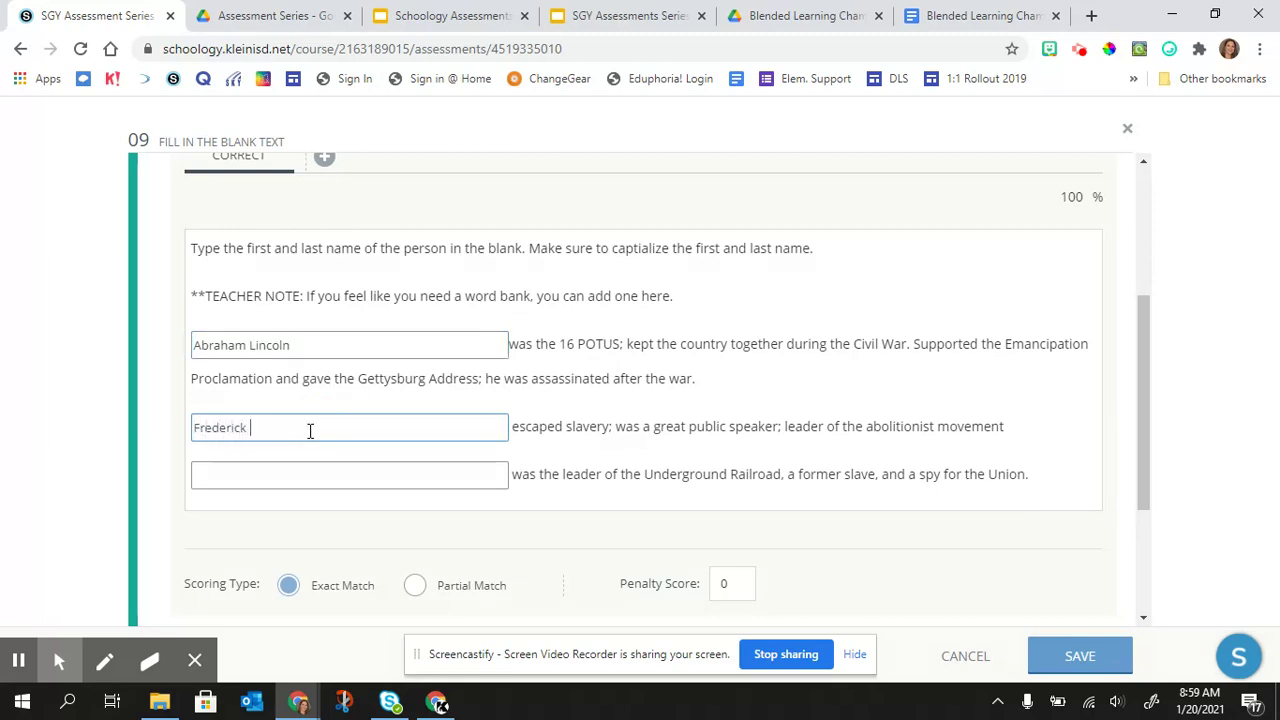
{"action": "type", "text": "Douglass"}
{"action": "left_click", "coordinate": [266, 482]}
{"action": "type", "text": "Harri"}
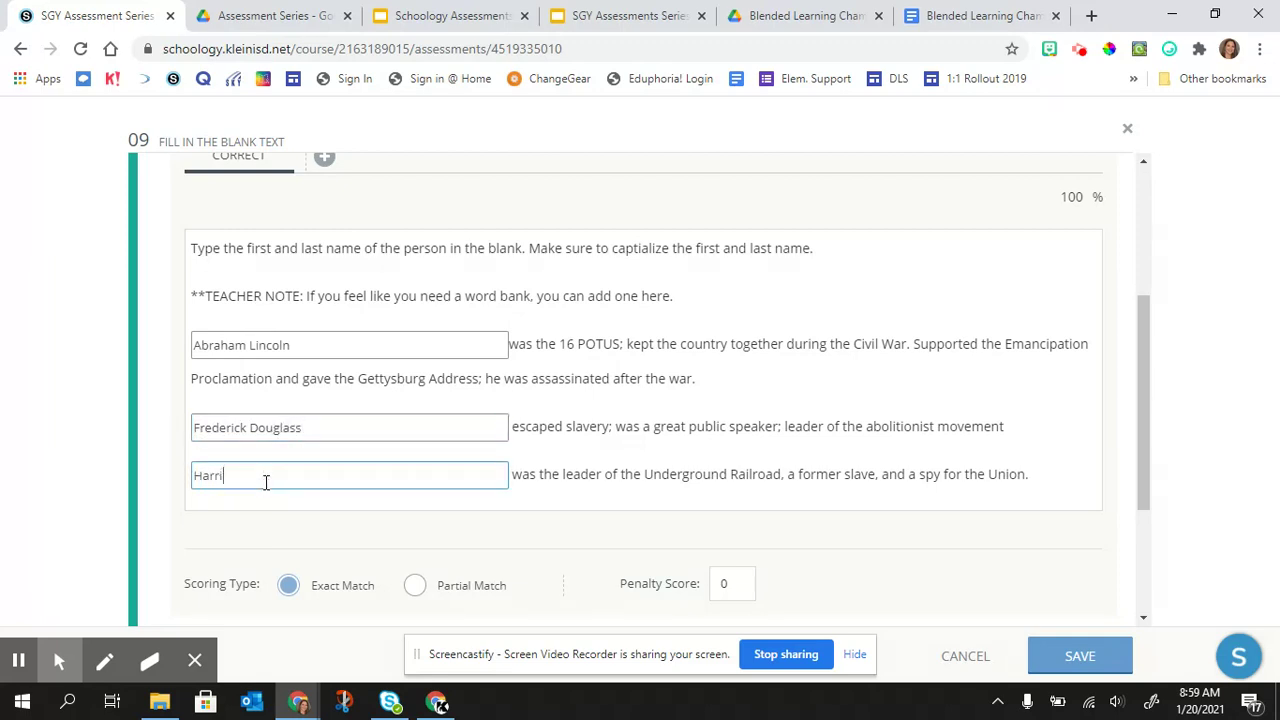
{"action": "type", "text": "et Tubm"}
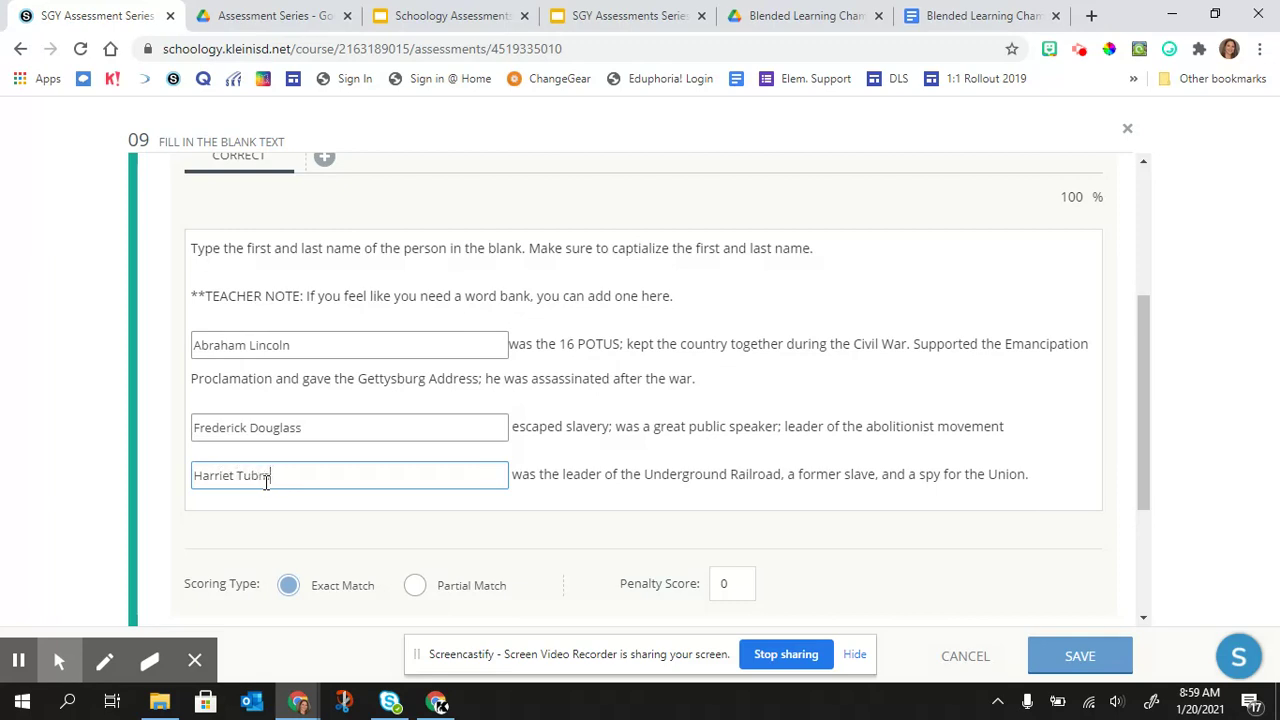
{"action": "type", "text": "an"}
- Switch the Scoring Type from exact match to Partial Match
{"action": "left_click", "coordinate": [414, 585]}
{"action": "scroll", "coordinate": [514, 557], "scroll_direction": "down", "scroll_amount": 1}
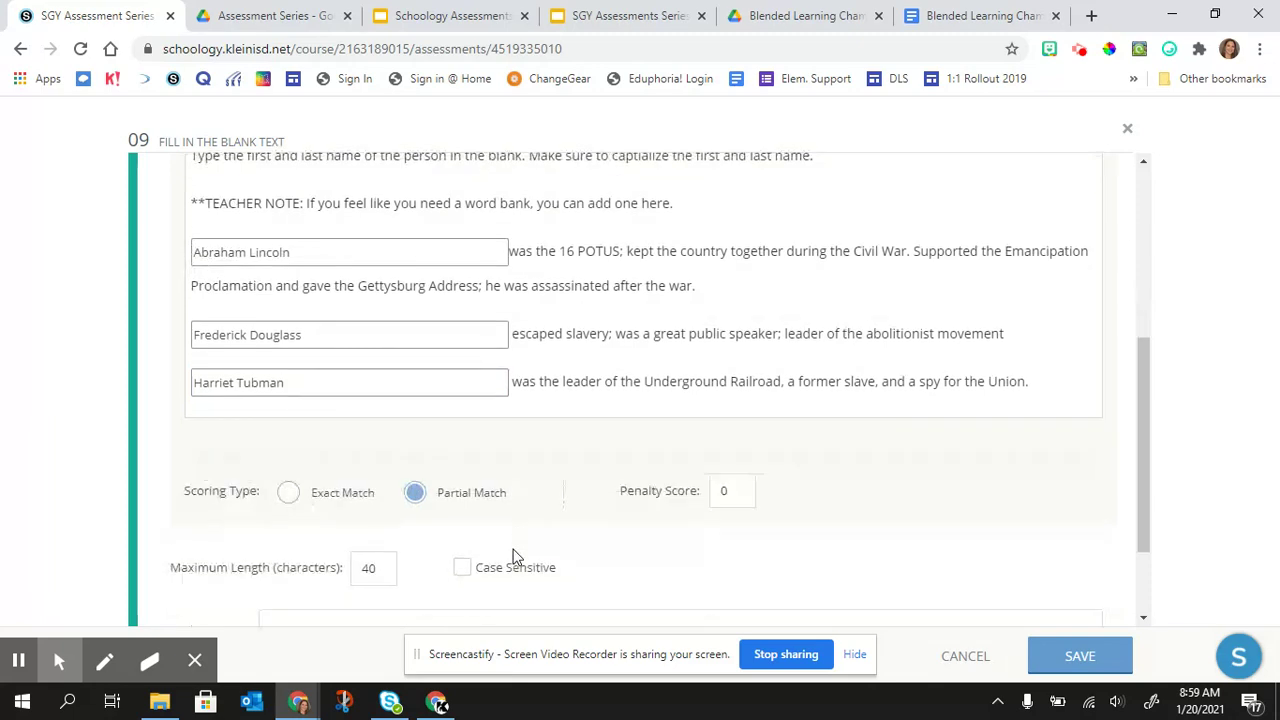
{"action": "scroll", "coordinate": [514, 557], "scroll_direction": "down", "scroll_amount": 2}
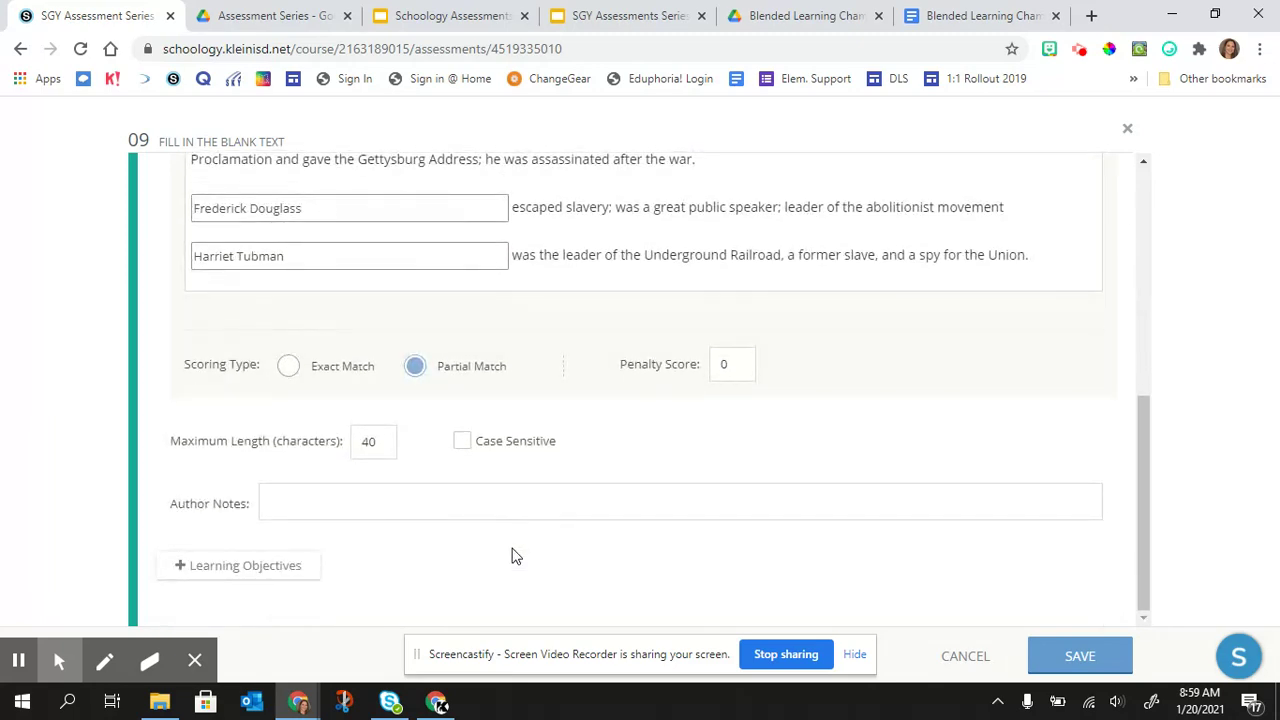